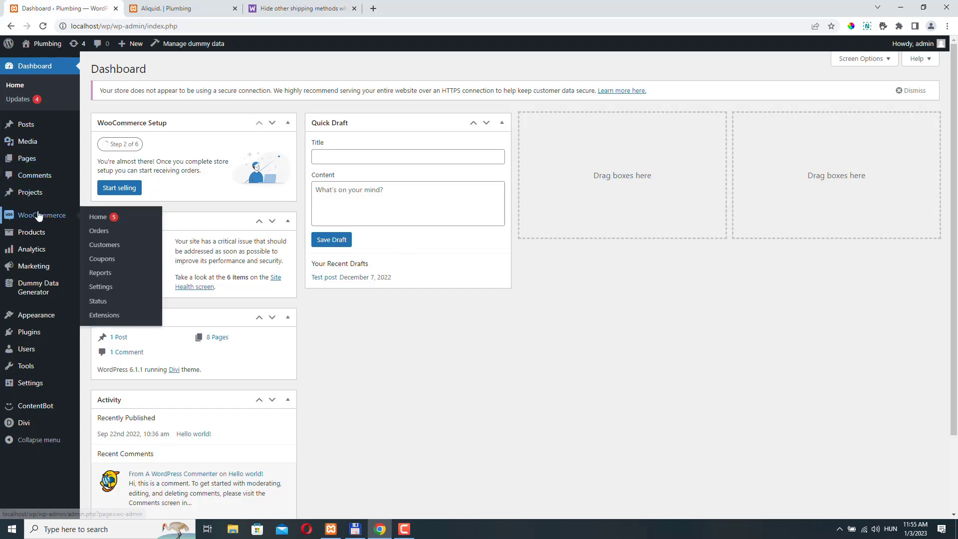
# From WooCommerce Settings > Shipping, add a zone named 'Shipping fee' and save it
pyautogui.click(101, 287)
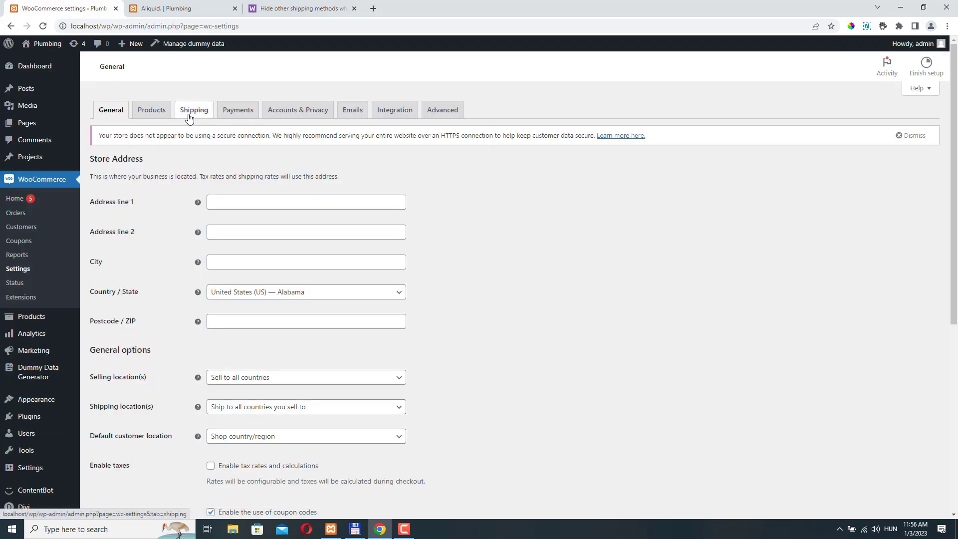
pyautogui.click(194, 129)
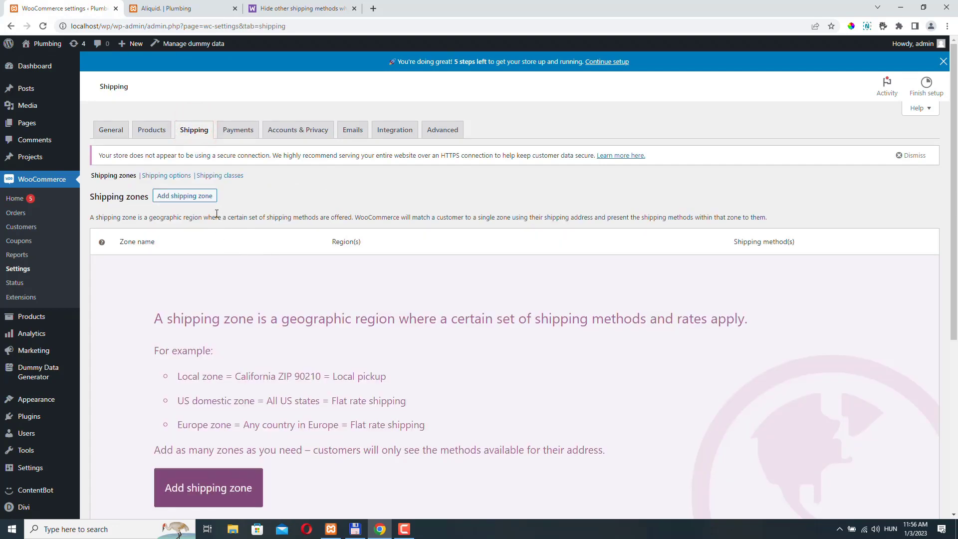
pyautogui.click(193, 196)
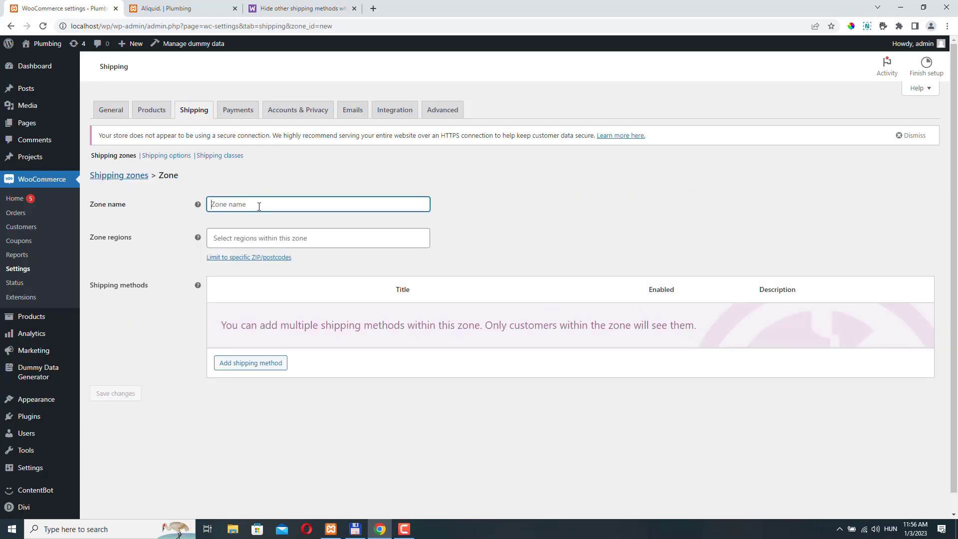
pyautogui.write('Sh')
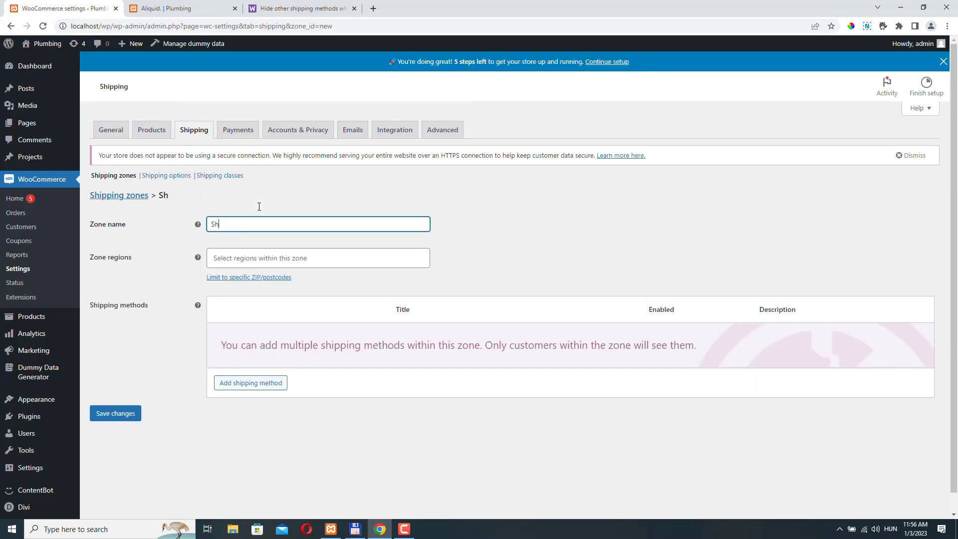
pyautogui.write('ipping fee')
pyautogui.scroll(-1, 172, 270)
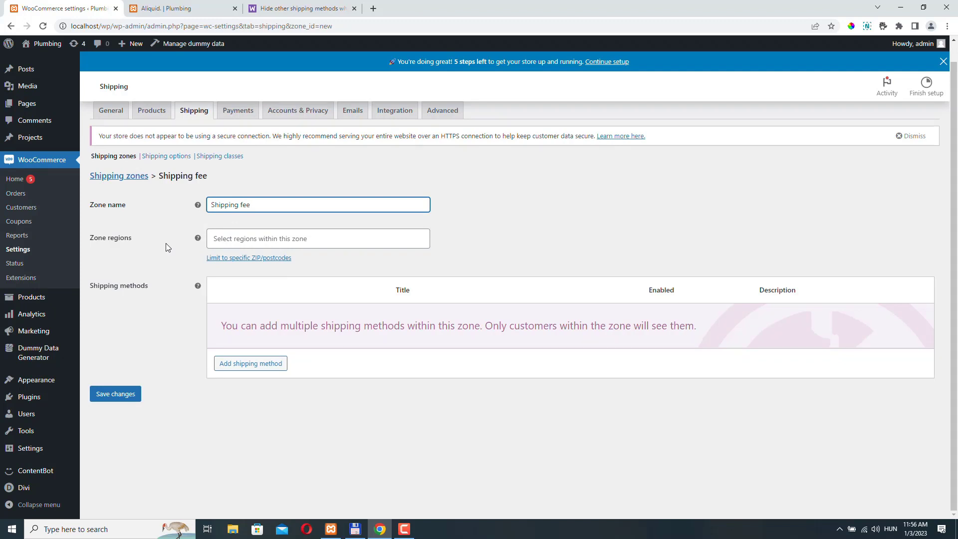
pyautogui.click(116, 393)
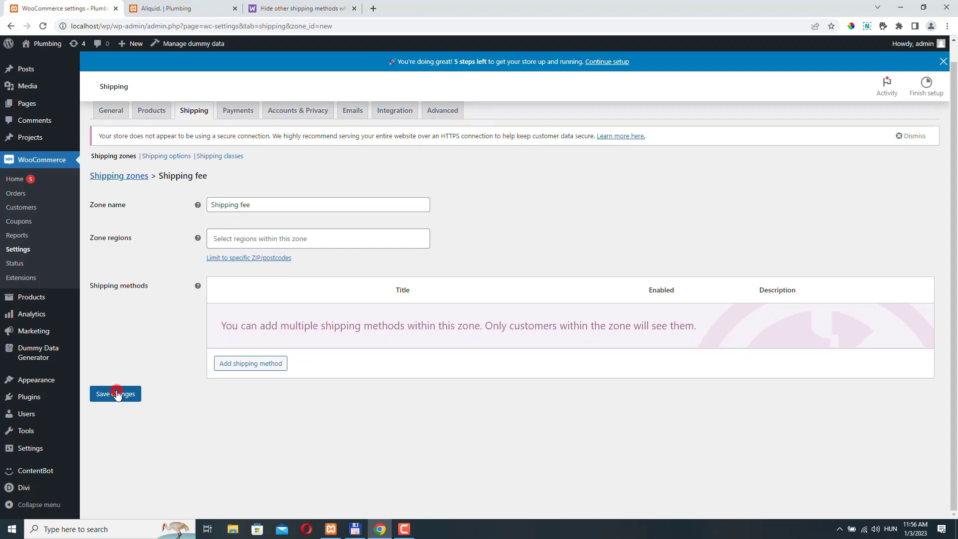
# Add a Flat rate method to the Shipping fee zone with cost 12
pyautogui.click(263, 364)
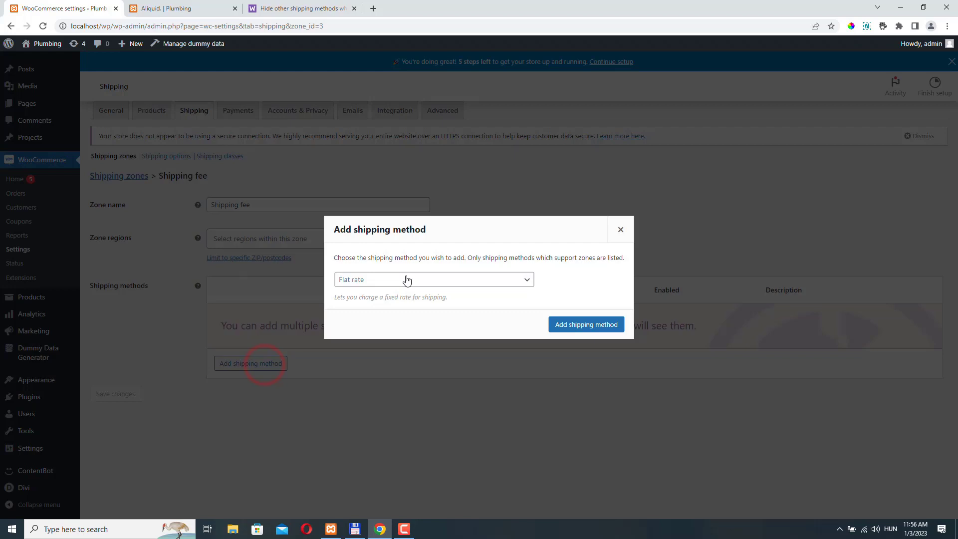
pyautogui.click(591, 327)
pyautogui.click(243, 330)
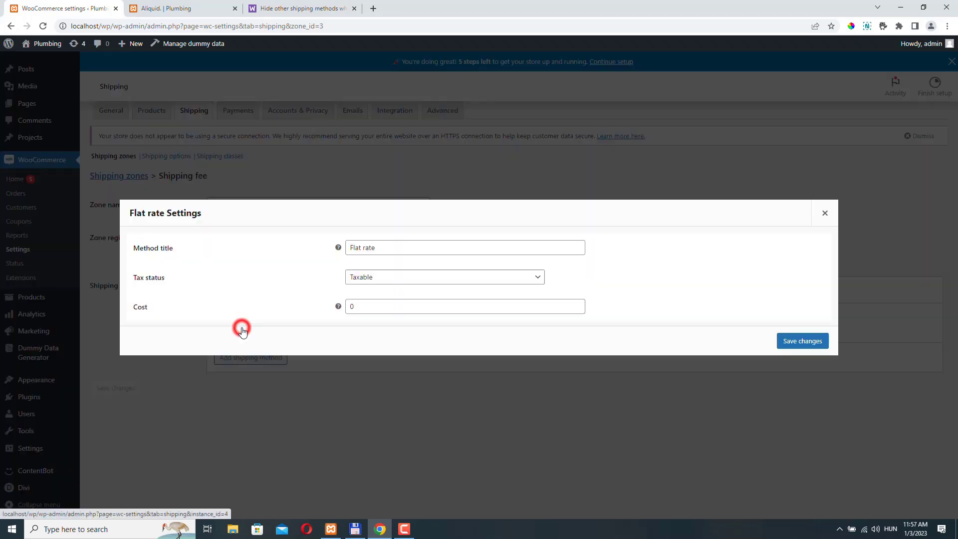
pyautogui.doubleClick(372, 308)
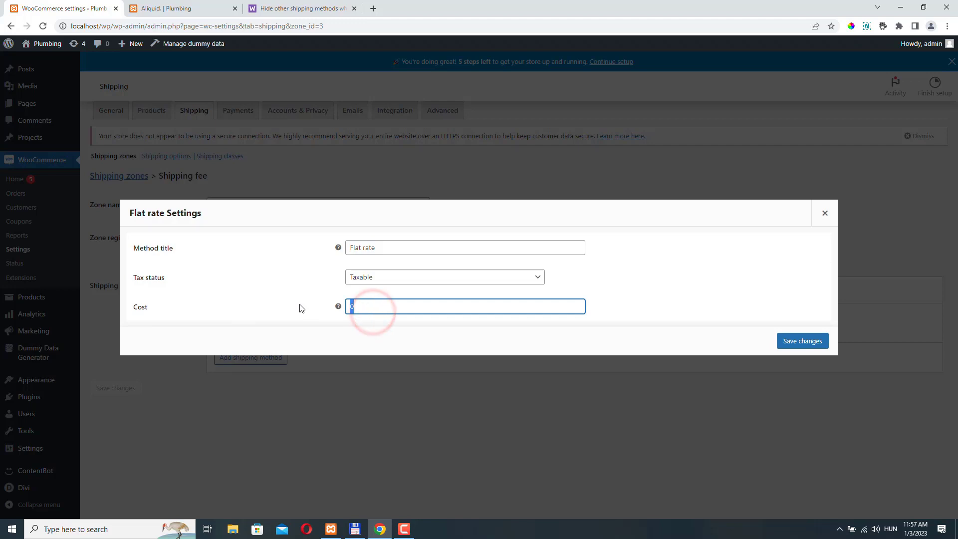
pyautogui.write('12')
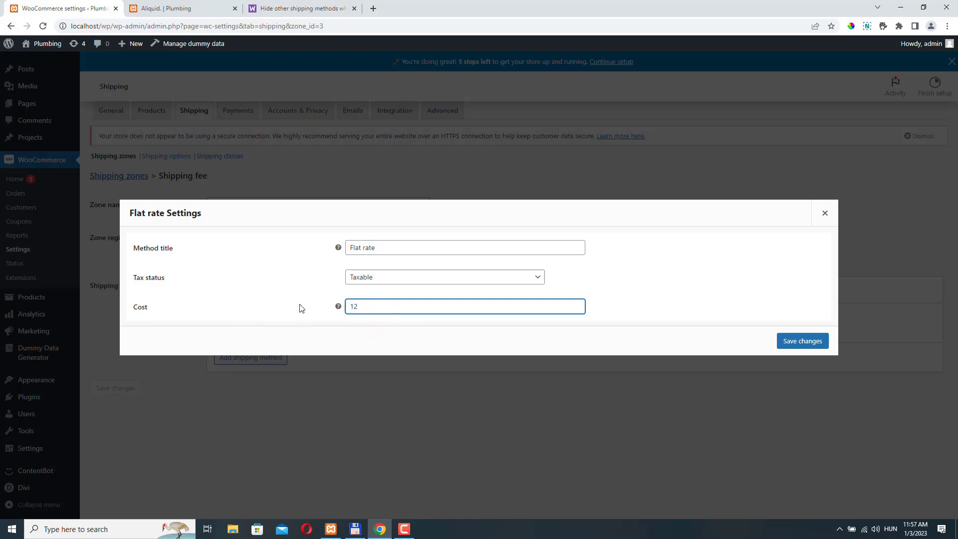
pyautogui.click(804, 341)
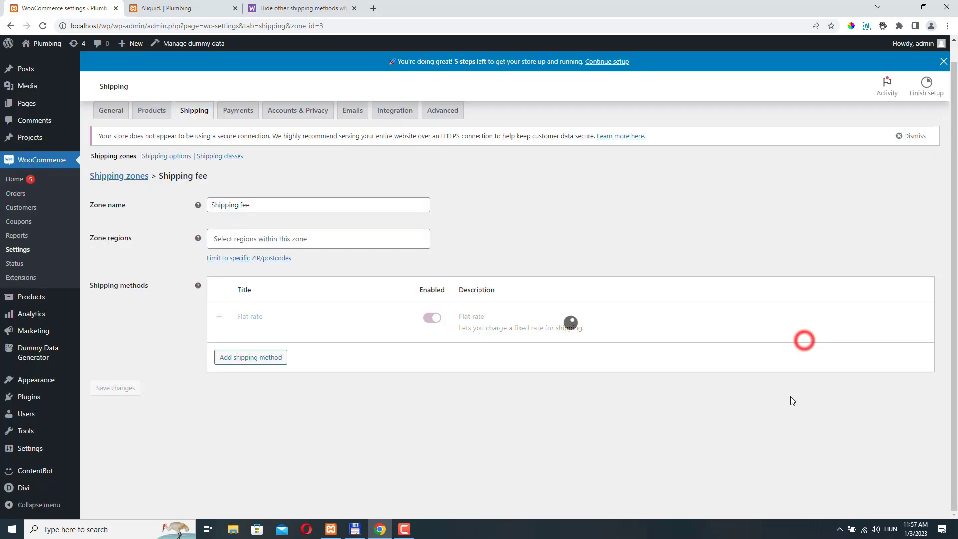
# Add Free shipping requiring a minimum order amount of 50
pyautogui.click(250, 358)
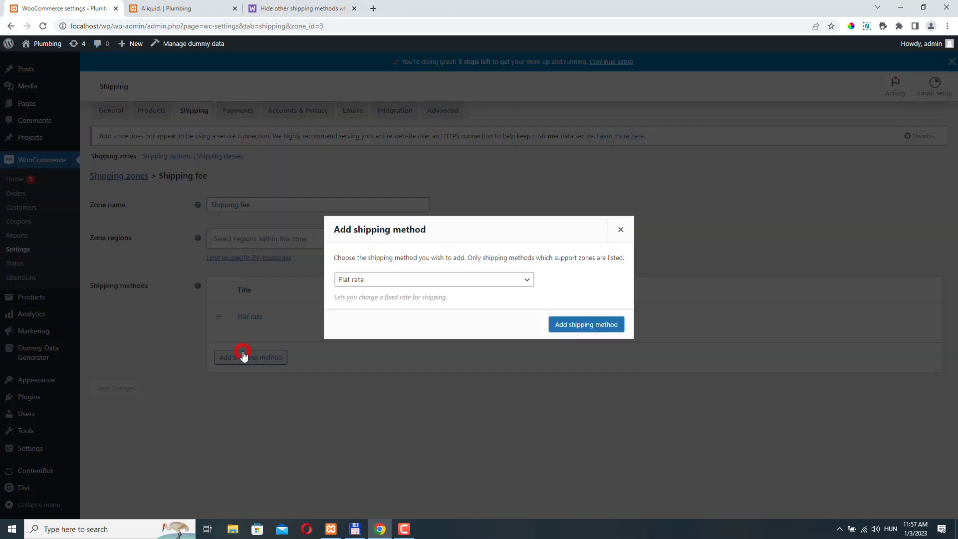
pyautogui.click(395, 280)
pyautogui.click(388, 302)
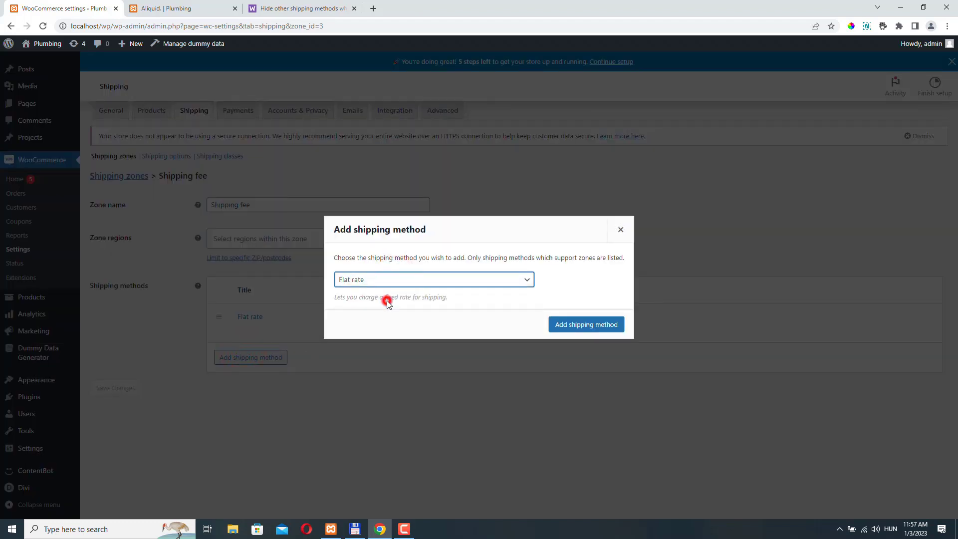
pyautogui.click(586, 324)
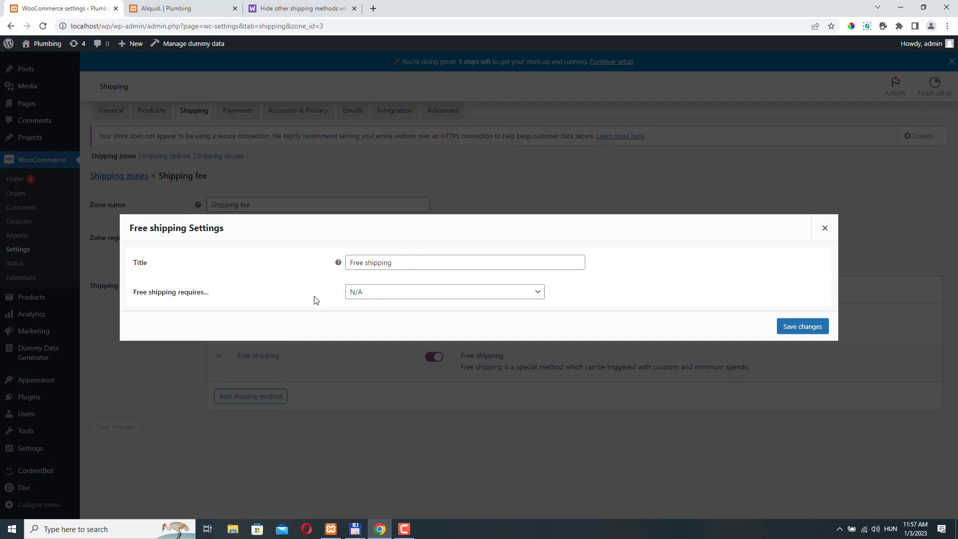
pyautogui.click(380, 294)
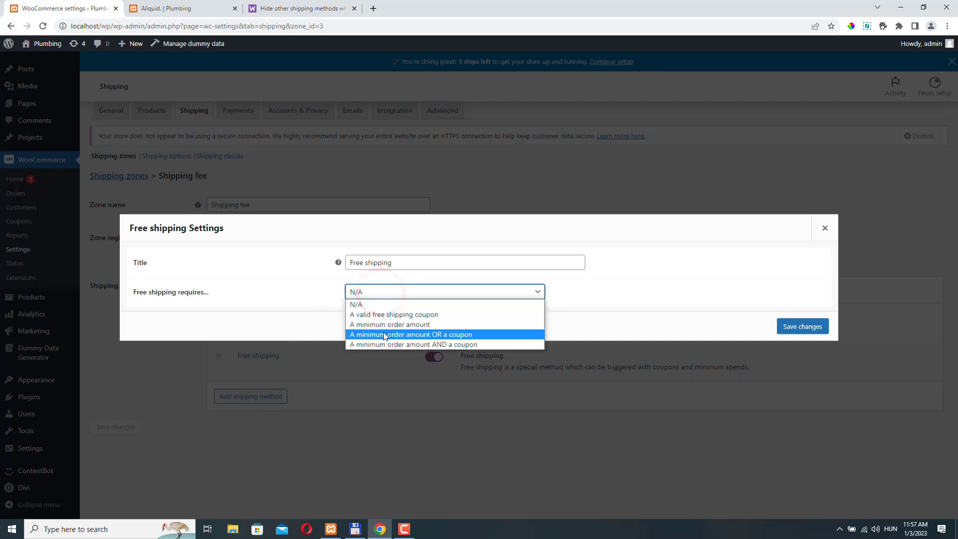
pyautogui.click(384, 324)
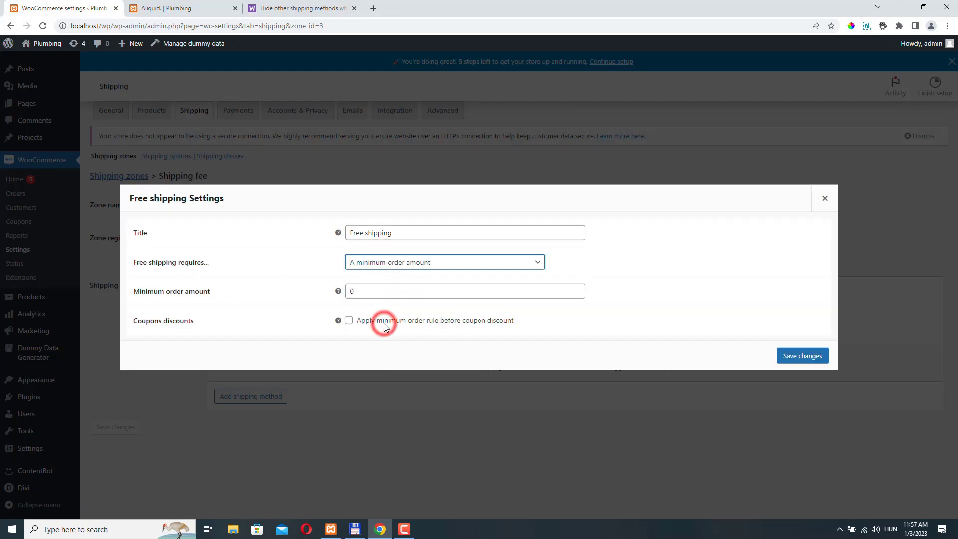
pyautogui.doubleClick(367, 291)
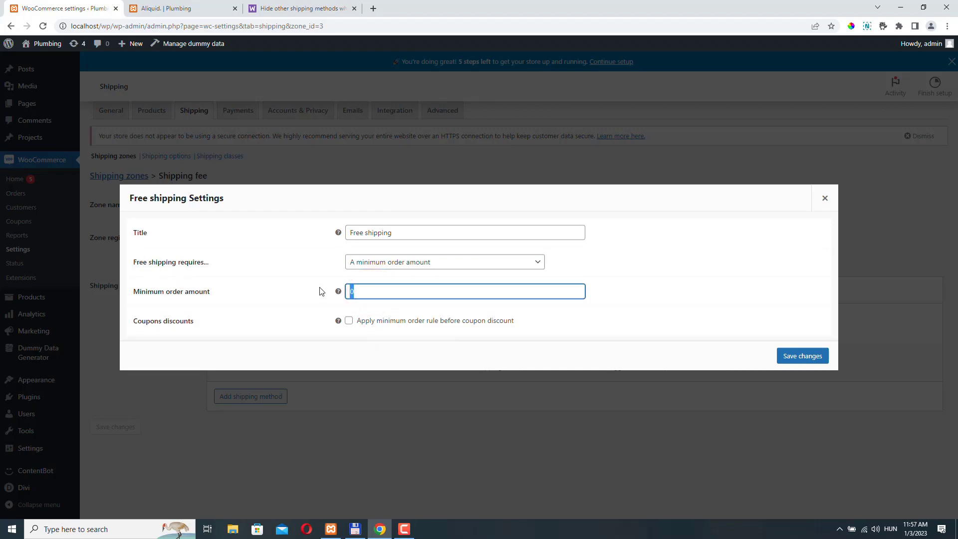
pyautogui.write('50')
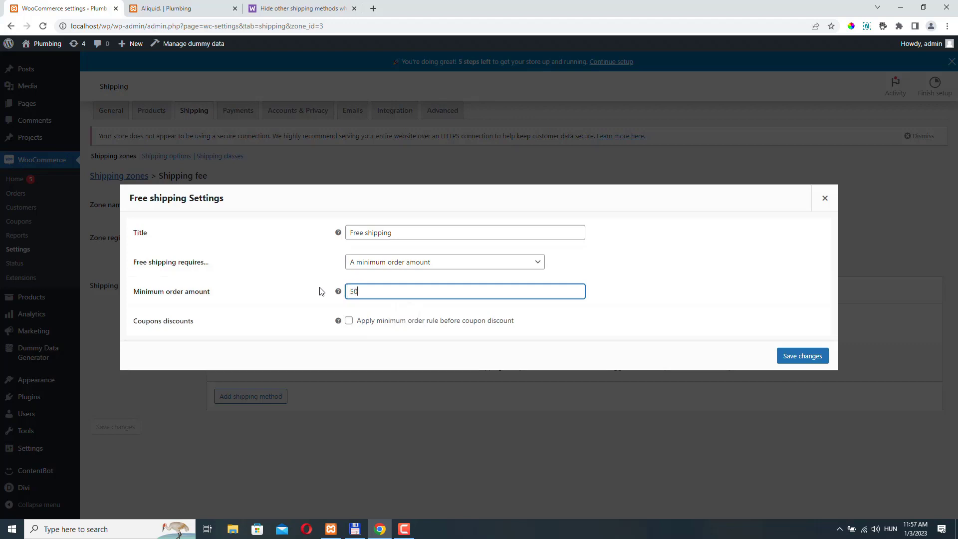
pyautogui.click(816, 357)
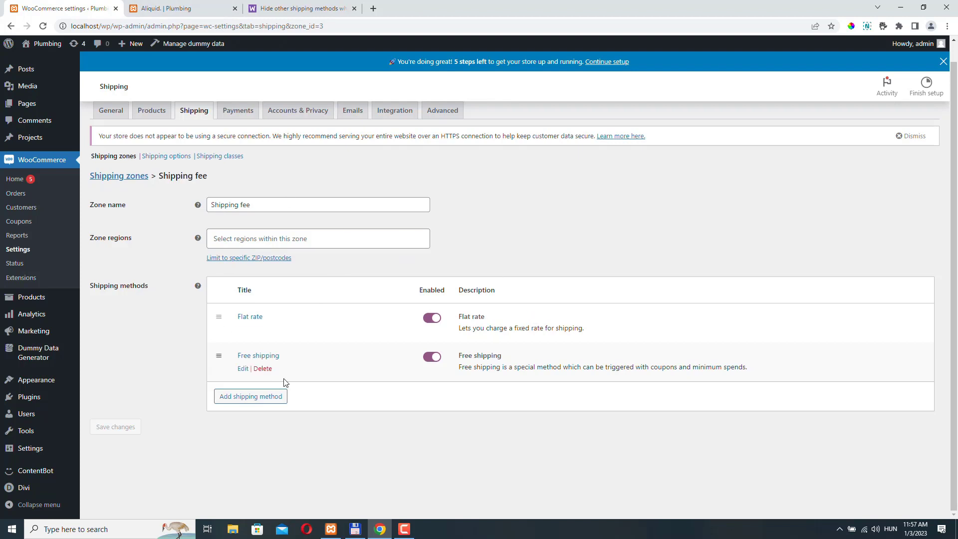
# Add the Aliquid. skateboard to the cart and check its $12 flat rate and free shipping options
pyautogui.click(172, 8)
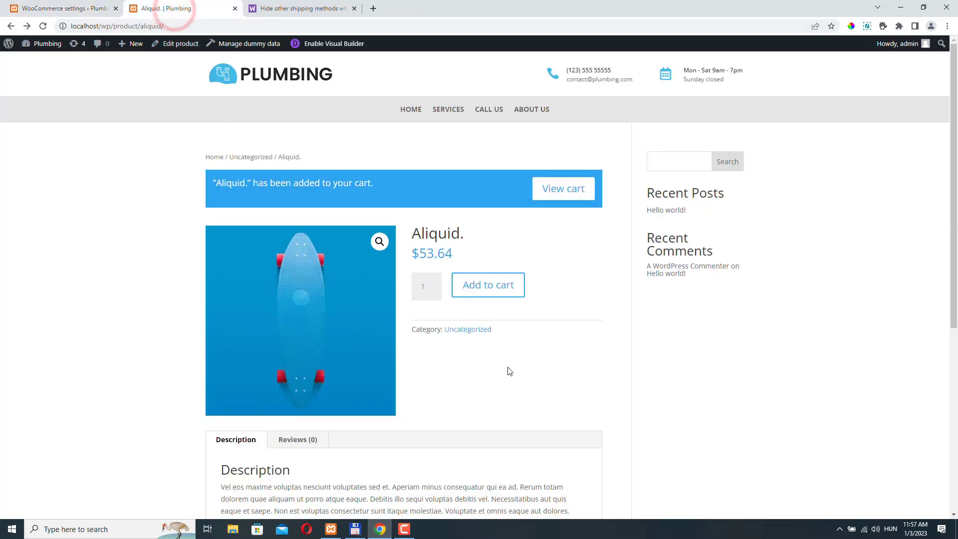
pyautogui.click(497, 284)
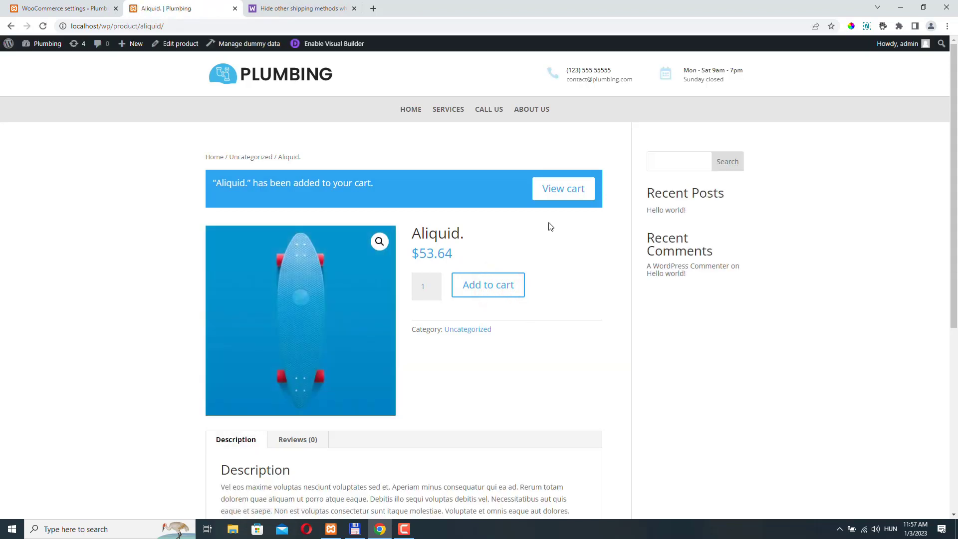
pyautogui.click(563, 190)
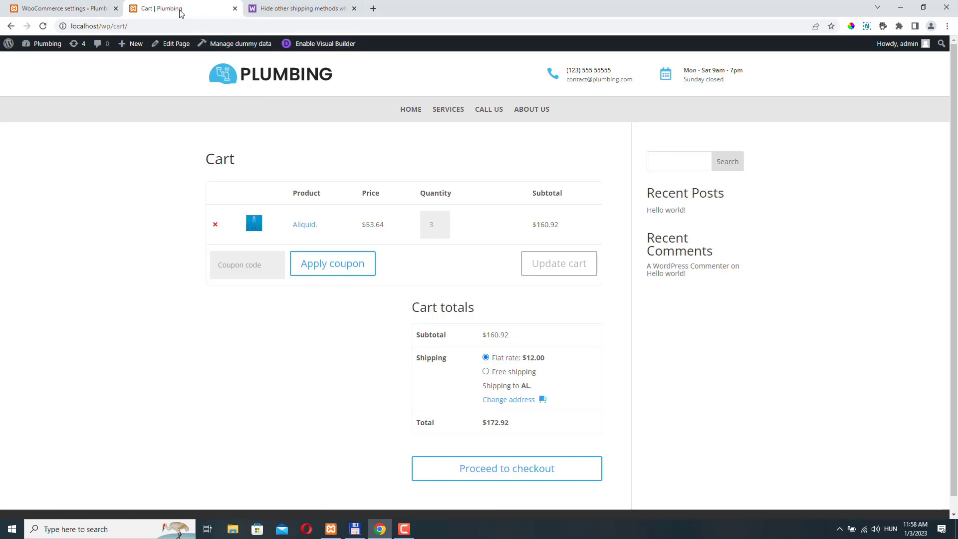
# Switch back to the WooCommerce tab showing the Shipping fee zone settings
pyautogui.click(75, 8)
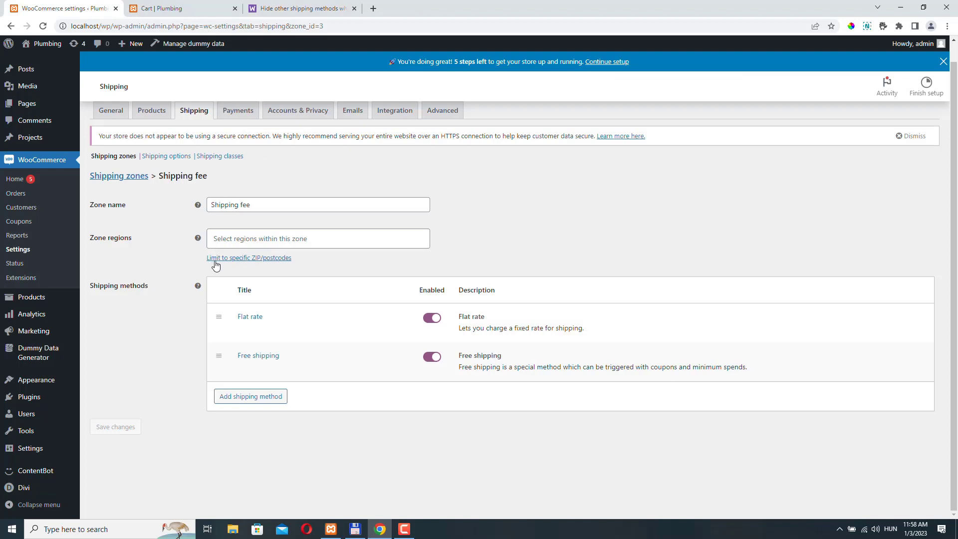
pyautogui.scroll(1, 216, 267)
pyautogui.scroll(1, 216, 267)
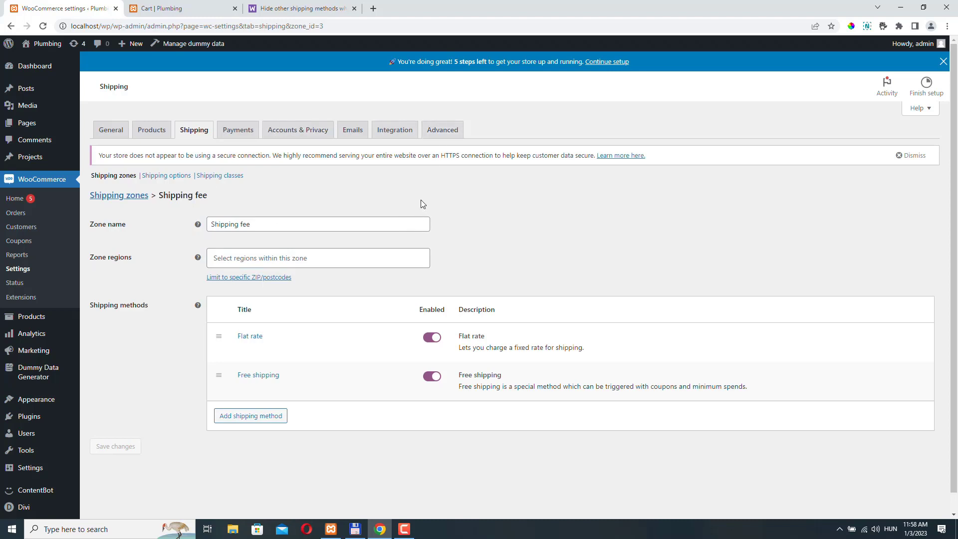
# Copy the documentation's 'How do I show only Free Shipping?' PHP snippet
pyautogui.click(292, 8)
pyautogui.moveTo(292, 59)
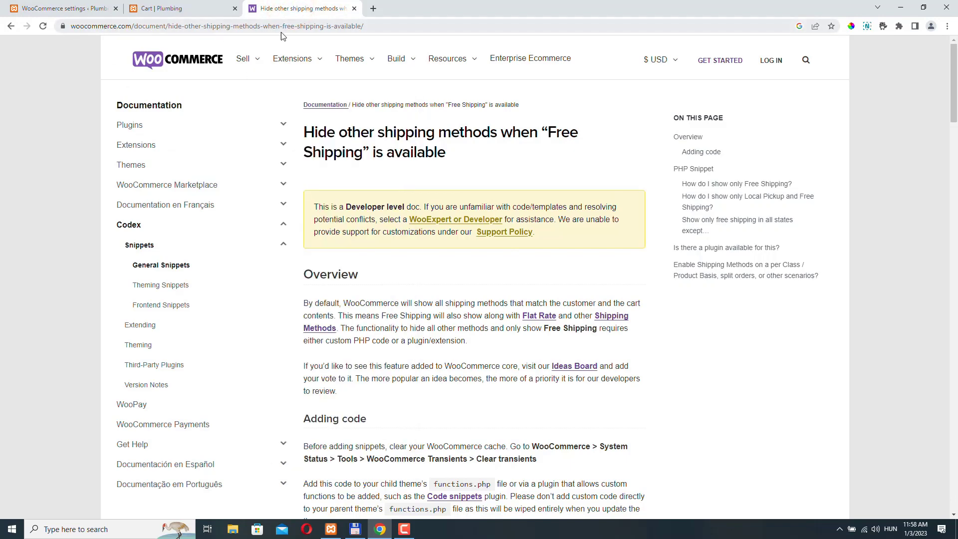
pyautogui.click(379, 27)
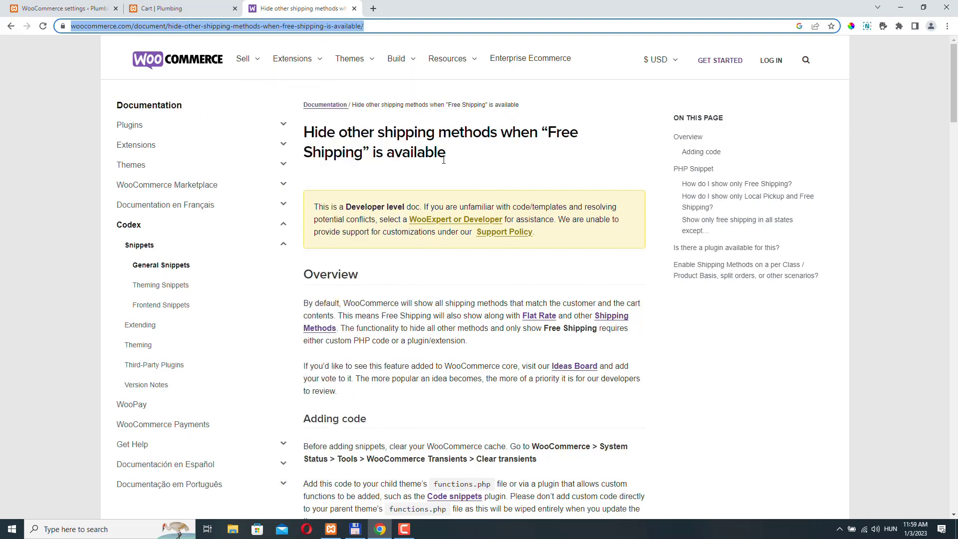
pyautogui.scroll(-3, 443, 159)
pyautogui.scroll(-4, 449, 159)
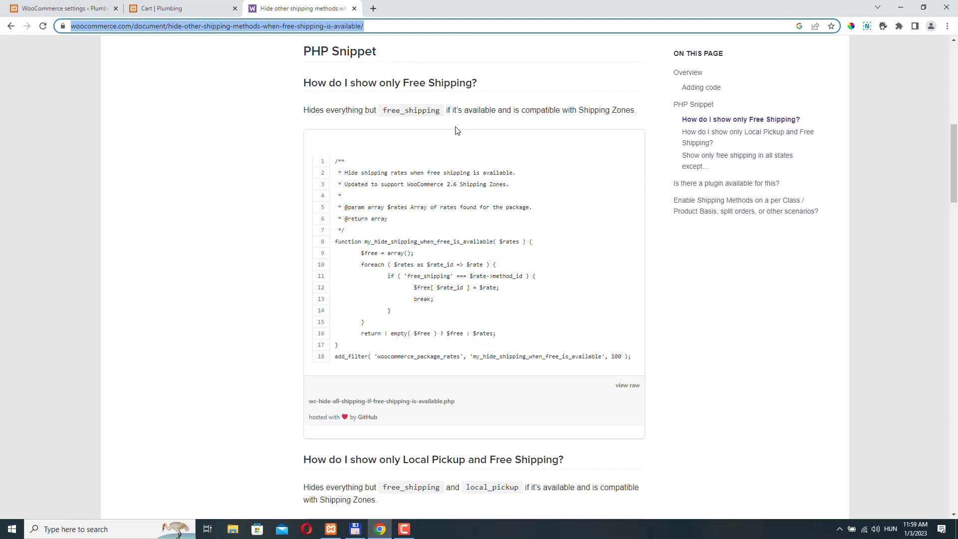
pyautogui.moveTo(410, 84)
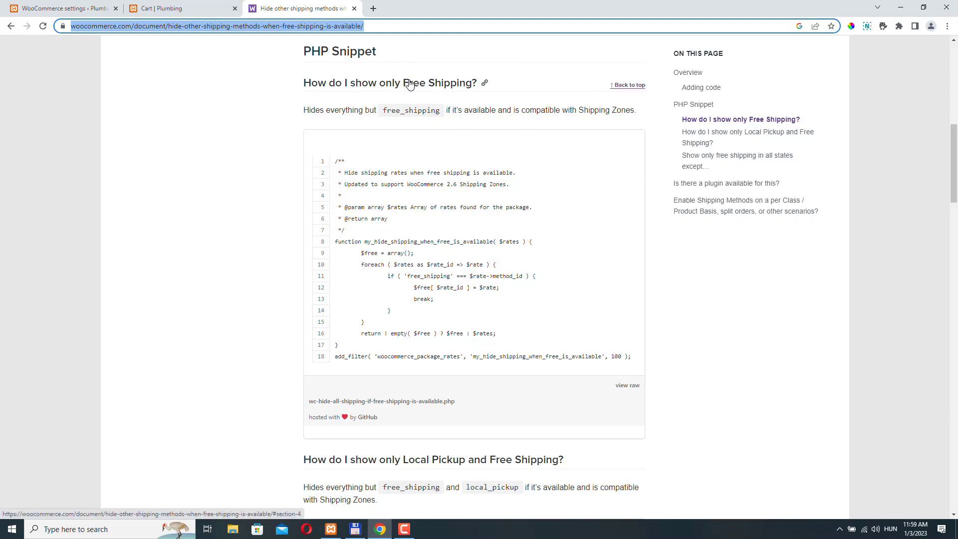
pyautogui.tripleClick(355, 164)
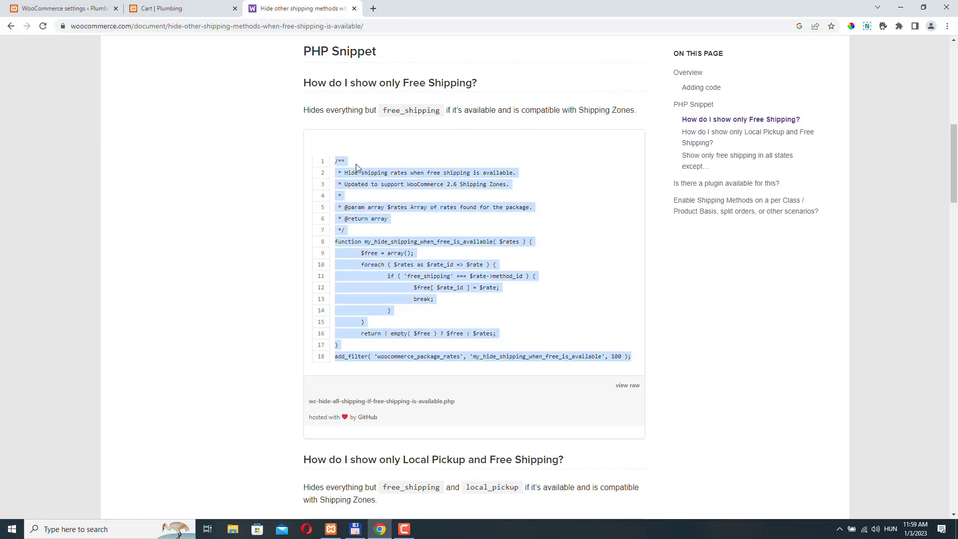
pyautogui.rightClick(348, 173)
pyautogui.click(379, 182)
pyautogui.scroll(3, 410, 244)
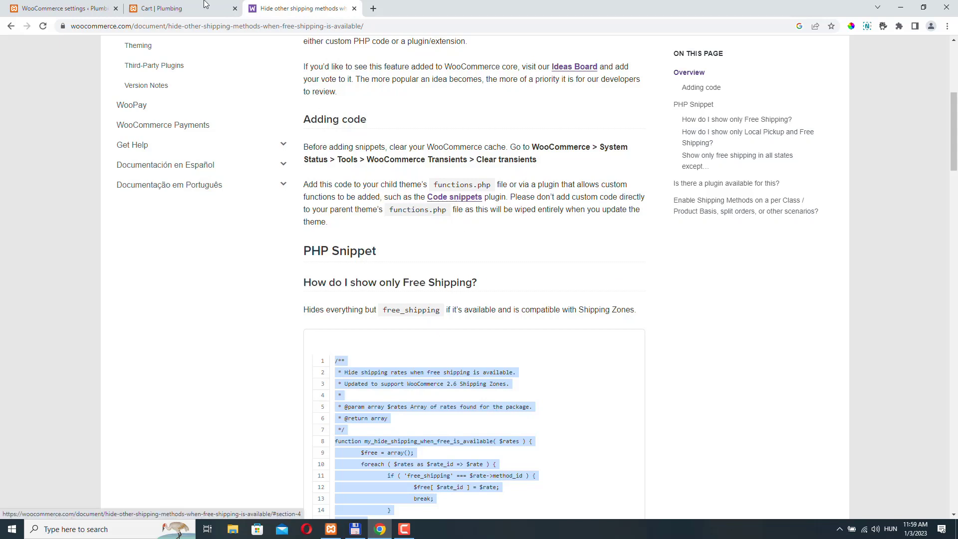
# Find Code Snippets by searching 'snippets' under Plugins > Add New, then install and activate it
pyautogui.click(68, 10)
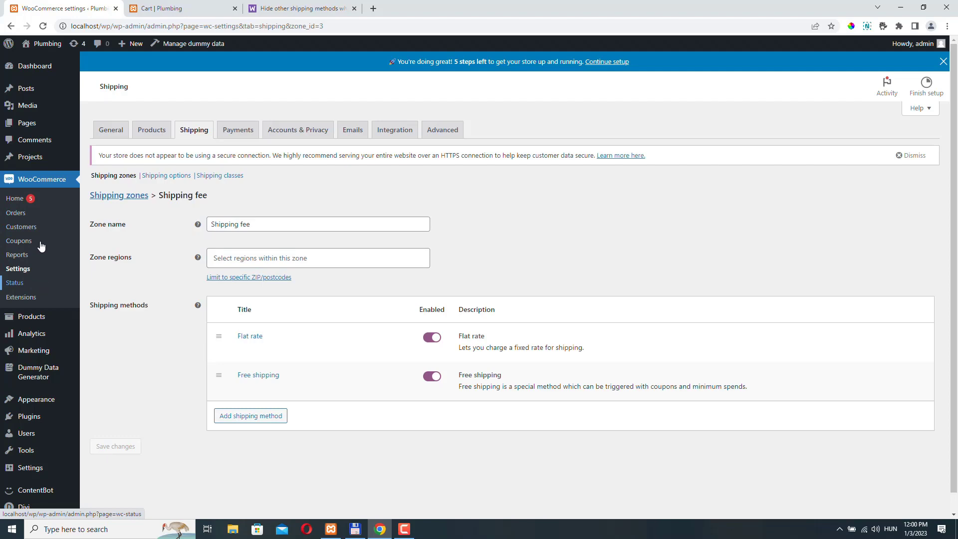
pyautogui.moveTo(29, 417)
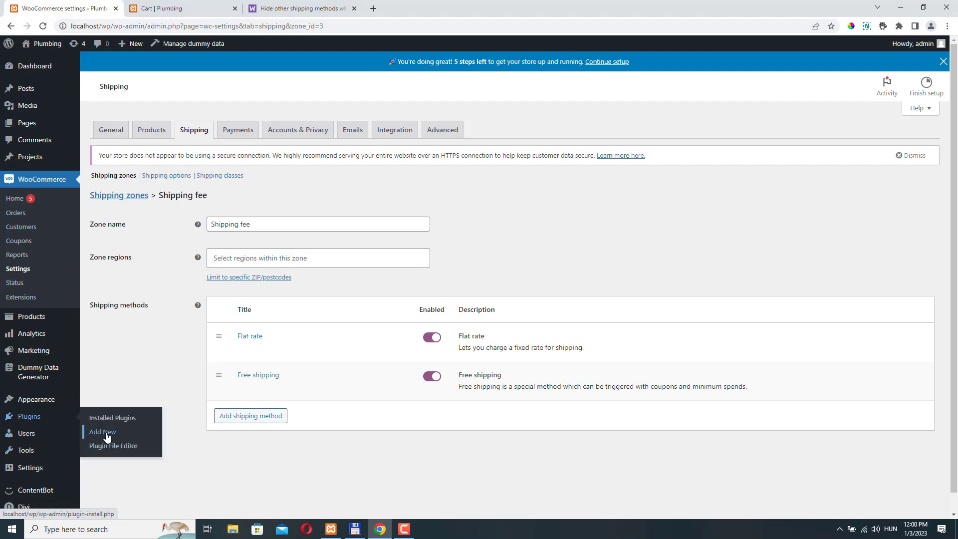
pyautogui.click(105, 432)
pyautogui.click(821, 90)
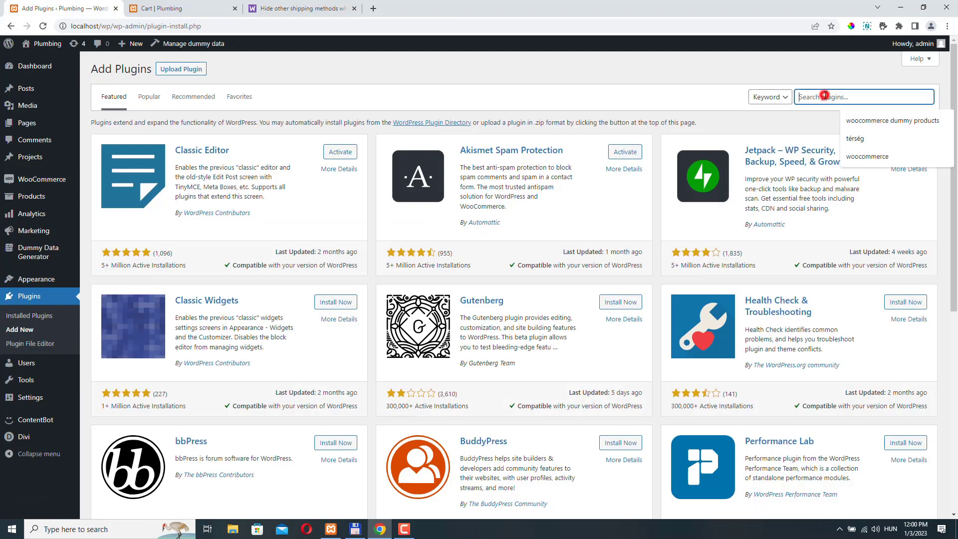
pyautogui.write('snippets')
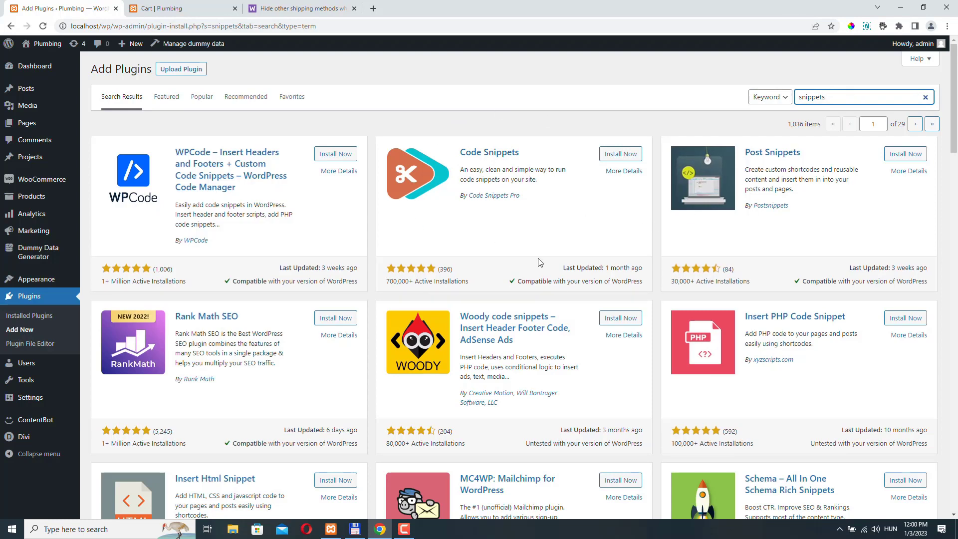
pyautogui.click(624, 154)
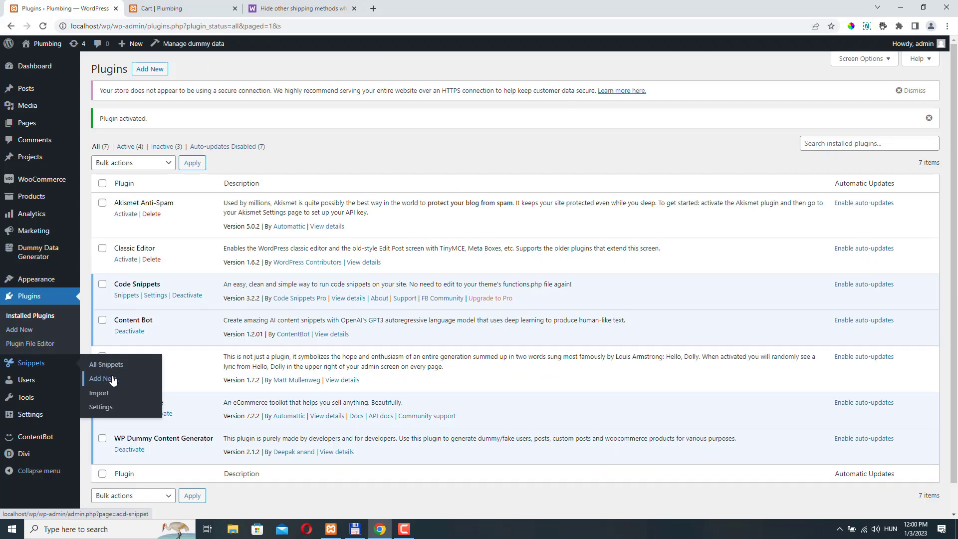
# Create a snippet titled 'Hide shipping method' with the pasted free-shipping code, then save and activate it
pyautogui.click(109, 378)
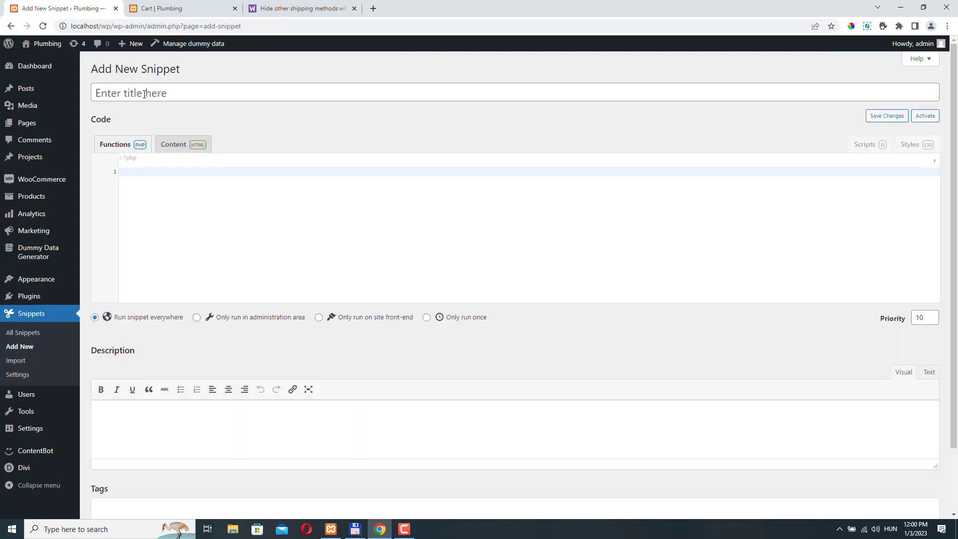
pyautogui.click(142, 93)
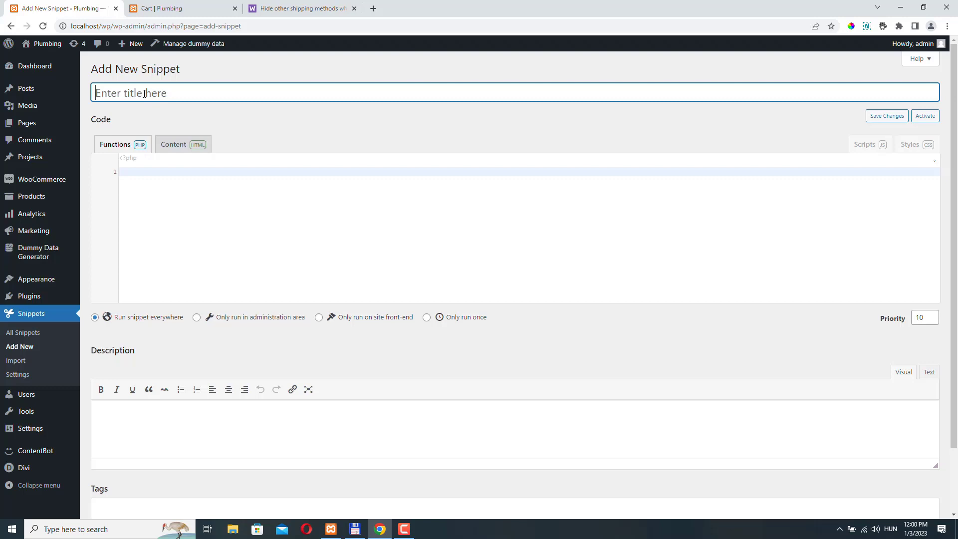
pyautogui.write('Hide shipping')
pyautogui.write(' method')
pyautogui.click(149, 172)
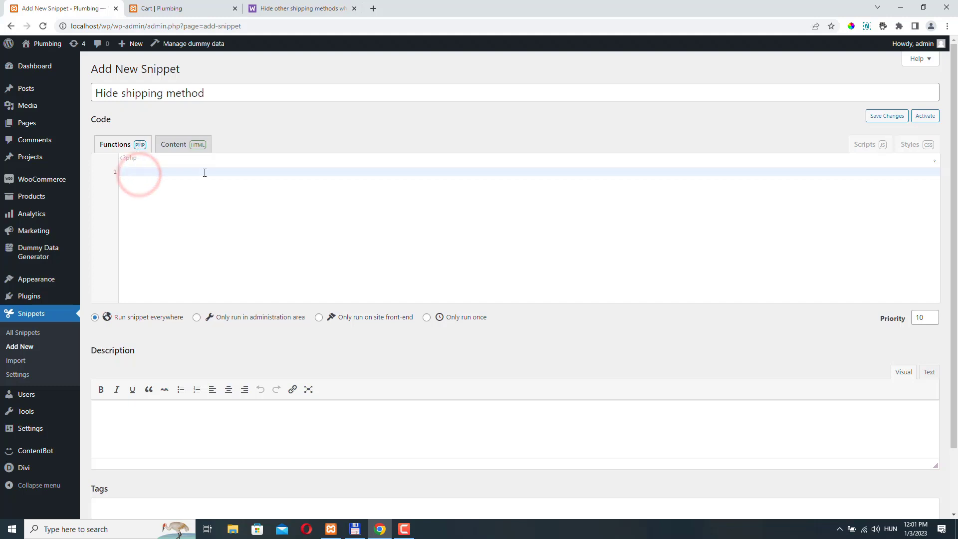
pyautogui.hotkey('ctrl', 'v')
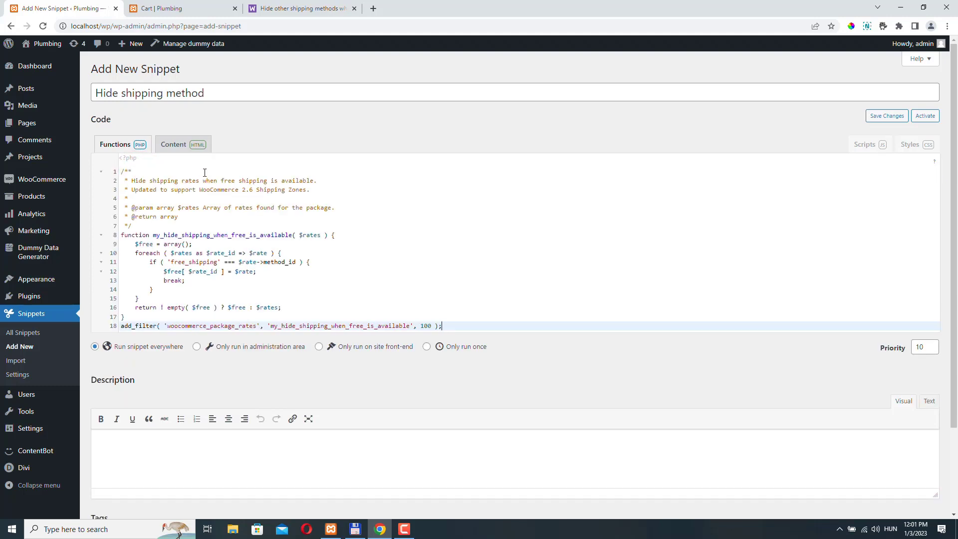
pyautogui.click(300, 8)
pyautogui.scroll(-3, 452, 283)
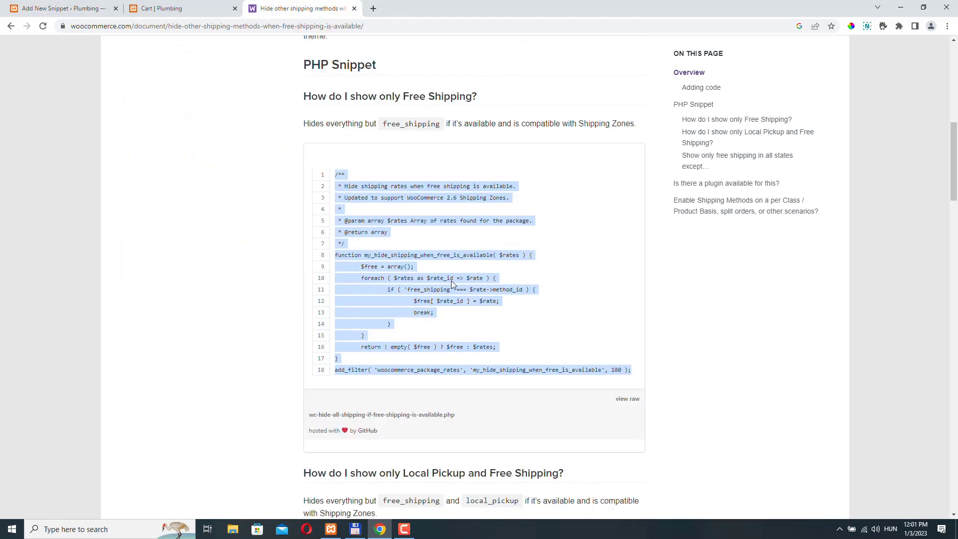
pyautogui.click(60, 8)
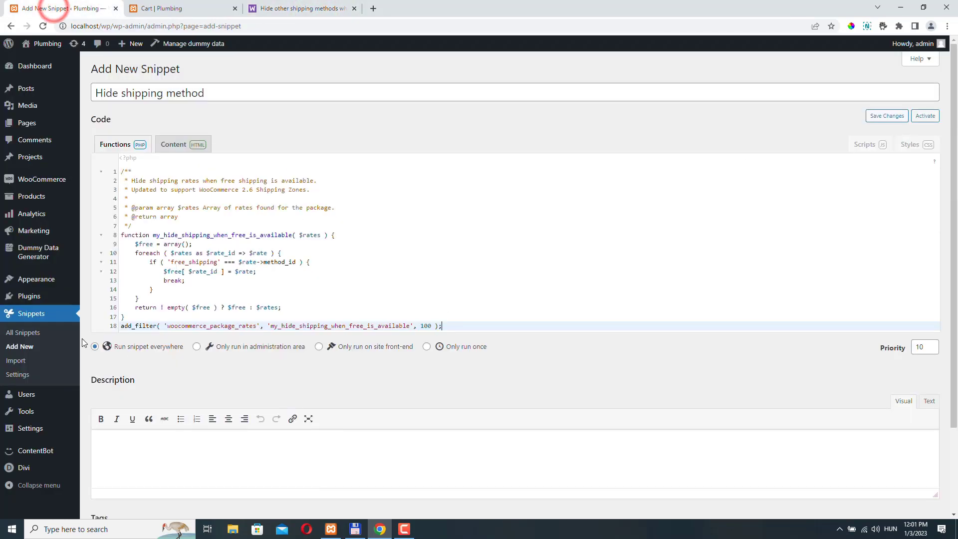
pyautogui.scroll(-2, 369, 378)
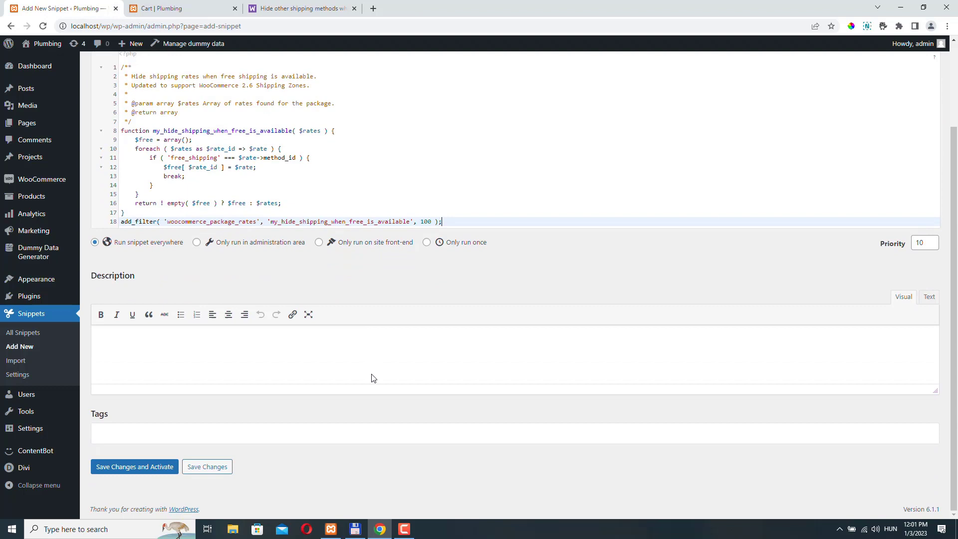
pyautogui.click(130, 470)
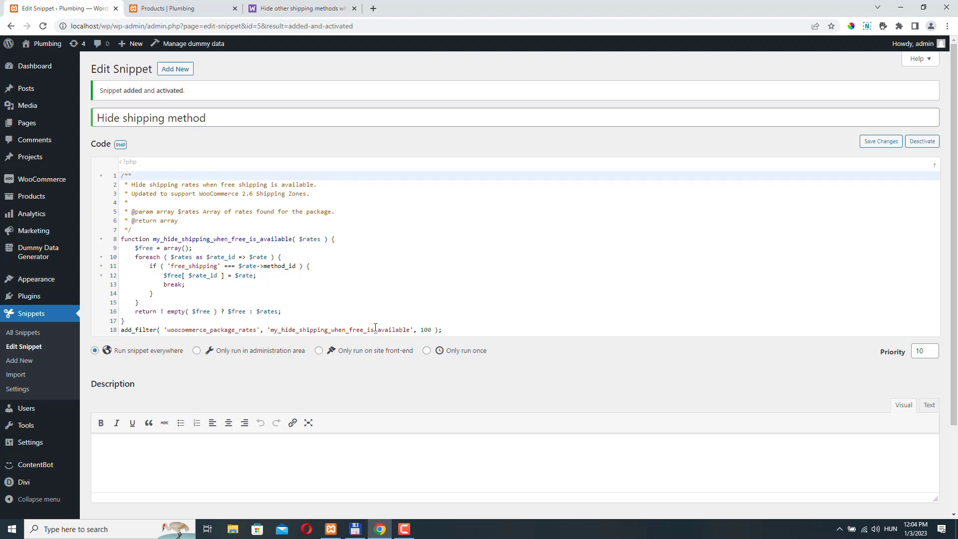
# Add one Culpa. sunglasses to the cart and check the $12.00 flat rate
pyautogui.click(177, 10)
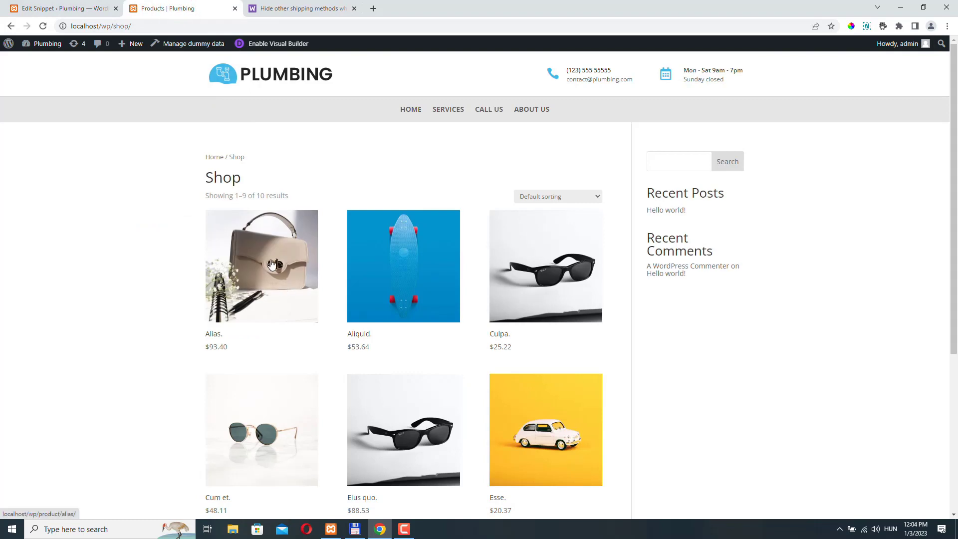
pyautogui.scroll(-2, 272, 264)
pyautogui.click(554, 166)
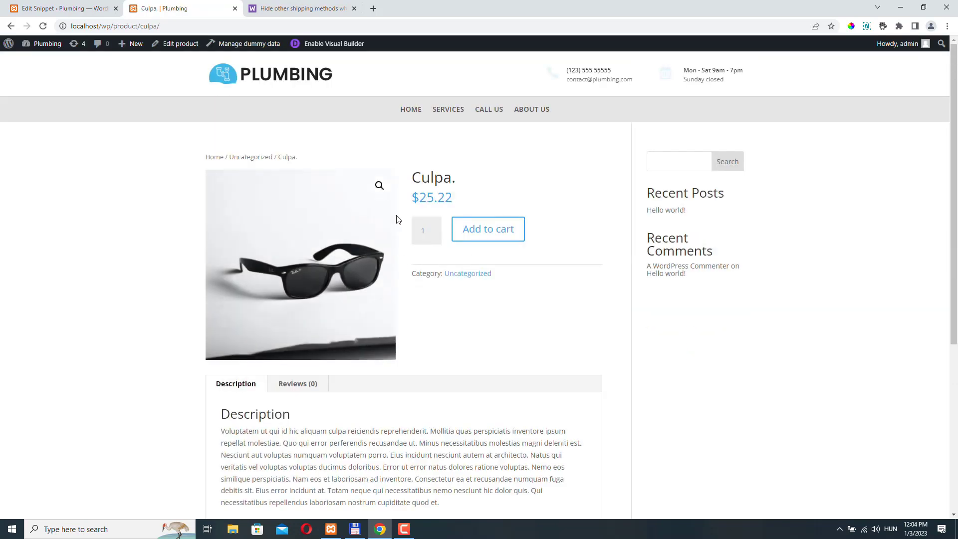
pyautogui.click(490, 232)
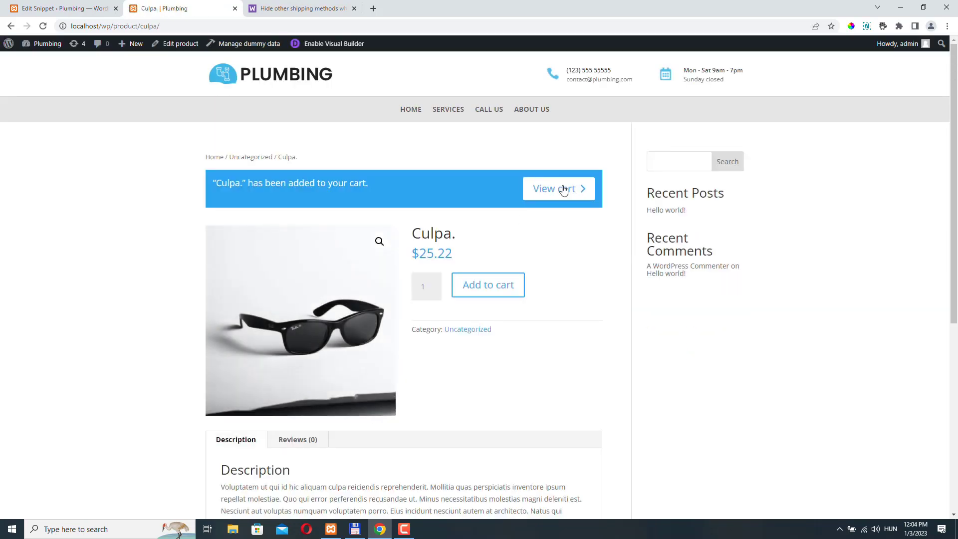
pyautogui.click(564, 190)
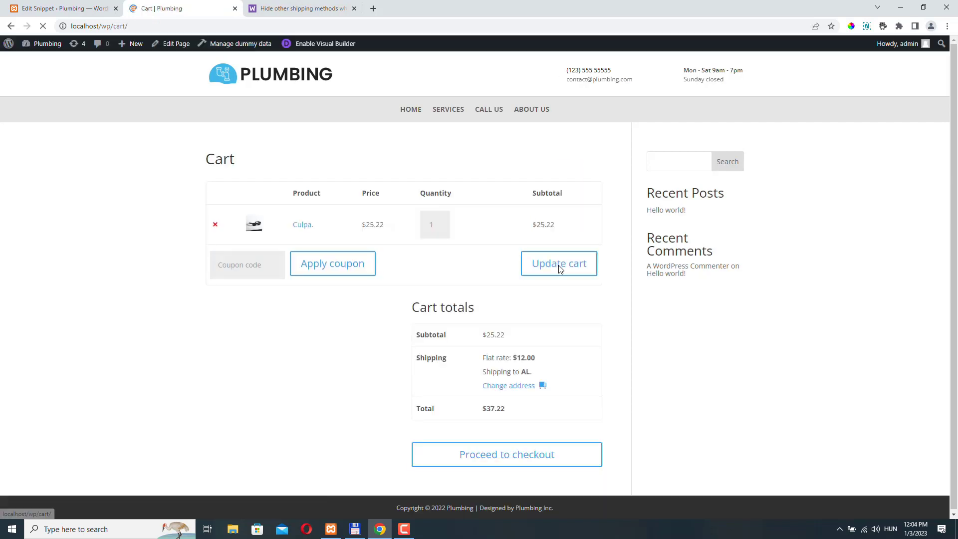
# Update the cart to 2 Culpa., leaving Free shipping as the only option at $50.44
pyautogui.moveTo(484, 358); pyautogui.dragTo(554, 358)
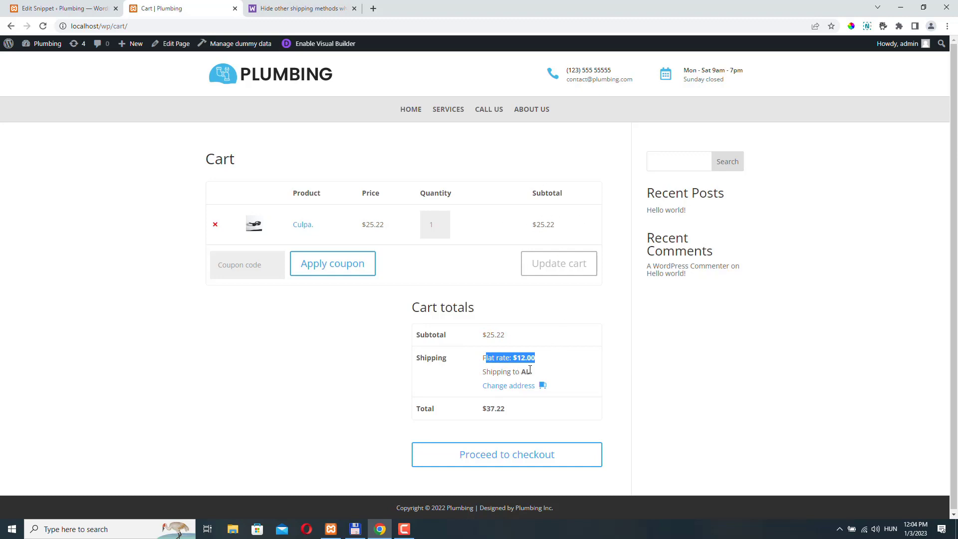
pyautogui.click(438, 223)
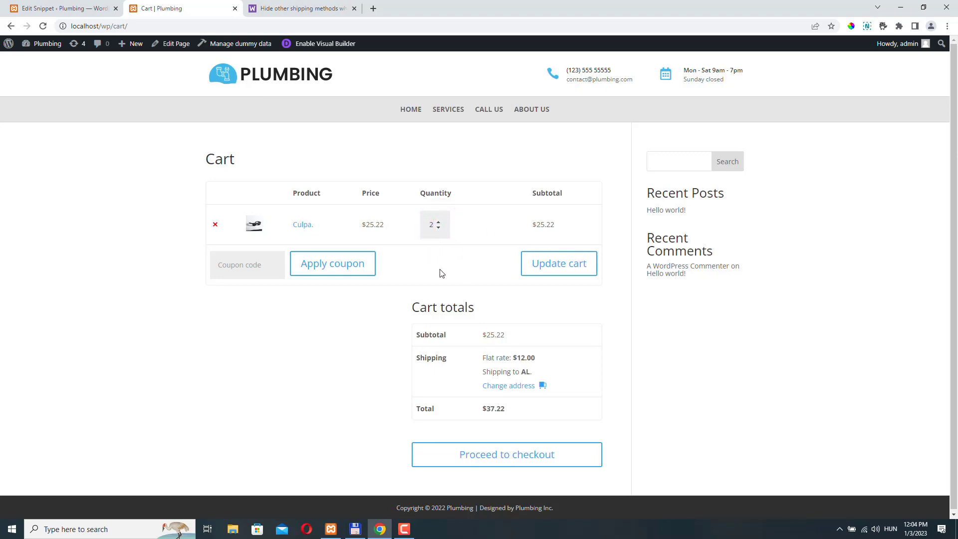
pyautogui.click(562, 270)
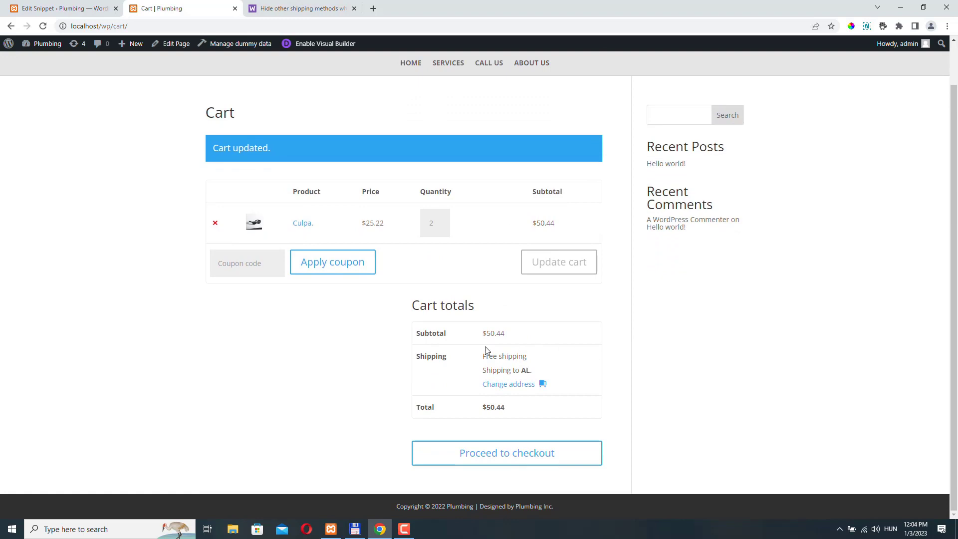
pyautogui.moveTo(484, 360); pyautogui.dragTo(532, 357)
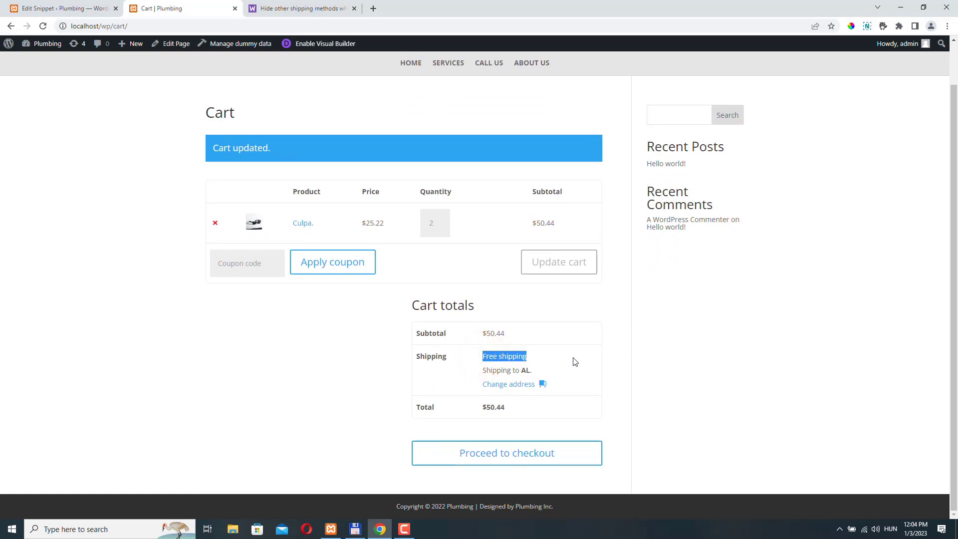